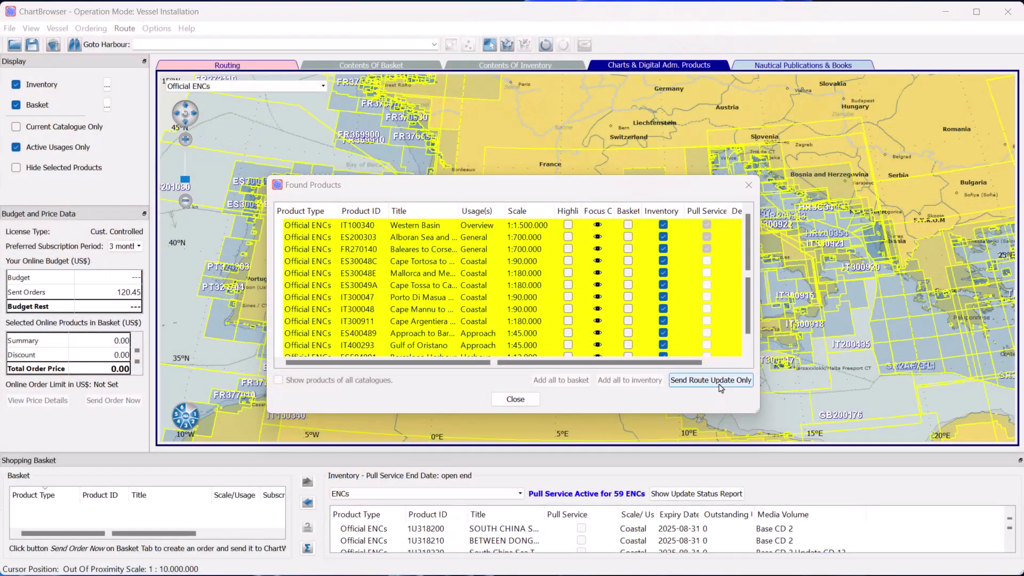
# Send a route-only update request reporting Week 11/25 as the installed media state
pyautogui.click(718, 381)
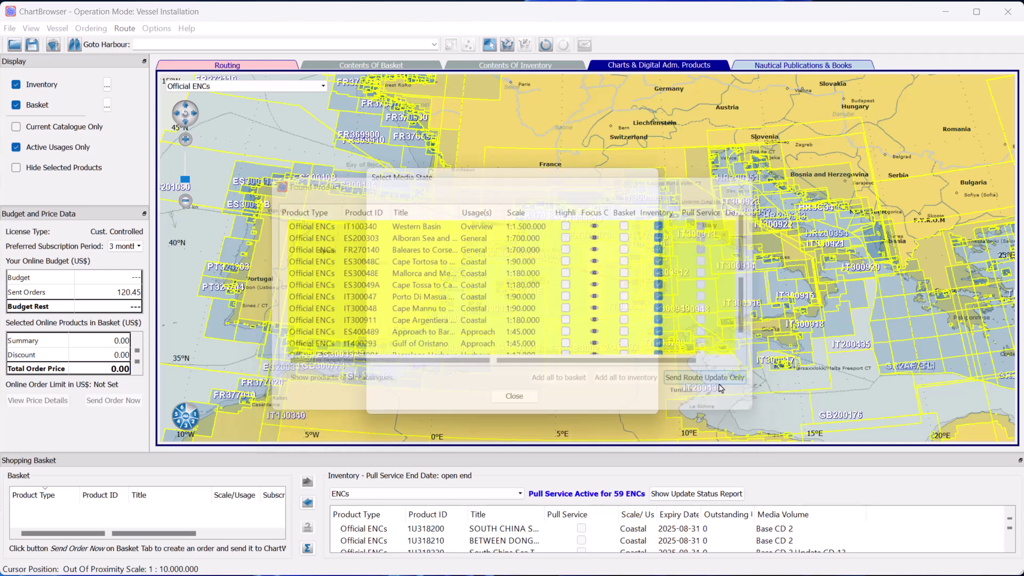
pyautogui.click(624, 383)
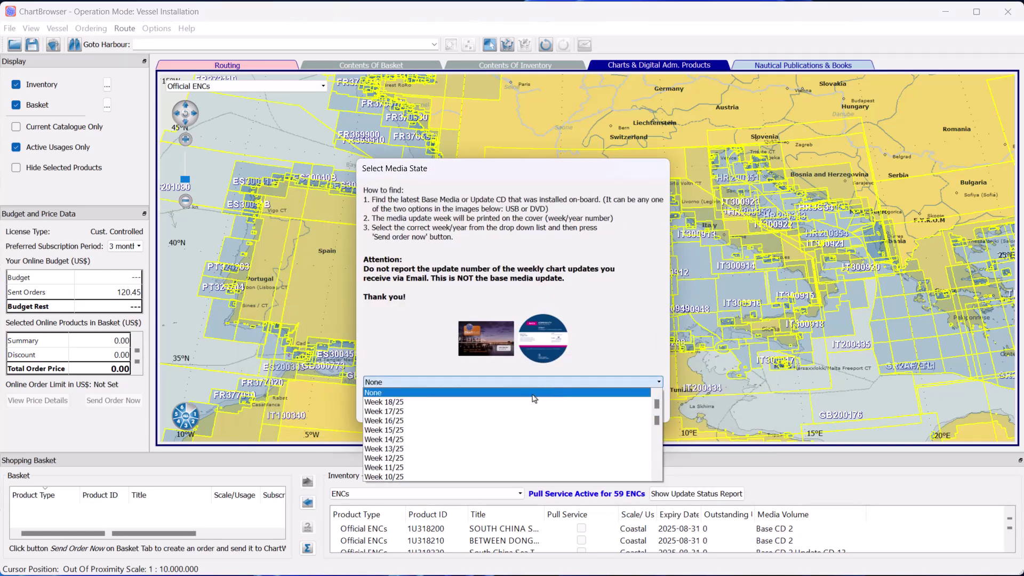
pyautogui.click(469, 467)
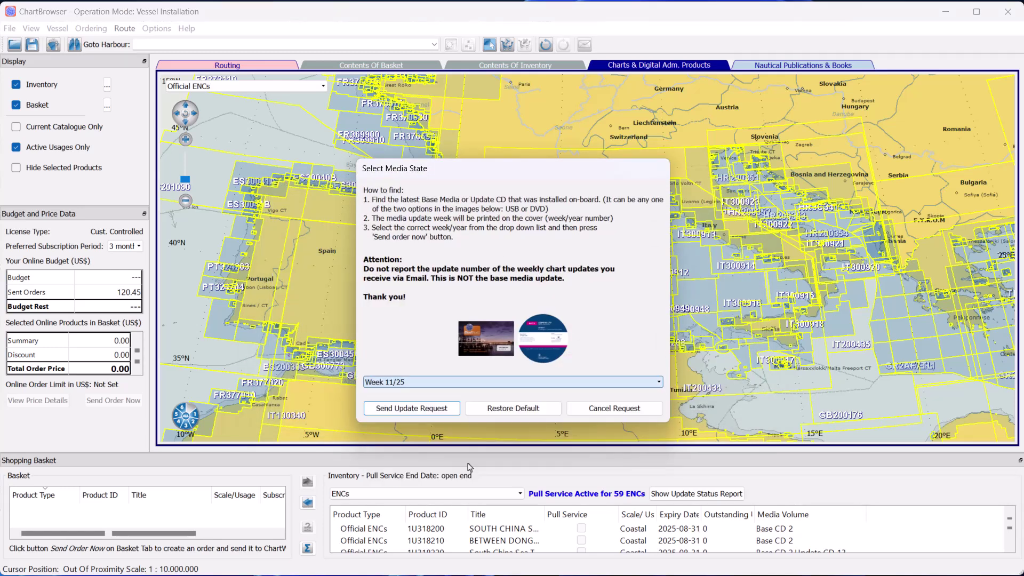
pyautogui.click(435, 409)
pyautogui.scroll(-4, 372, 240)
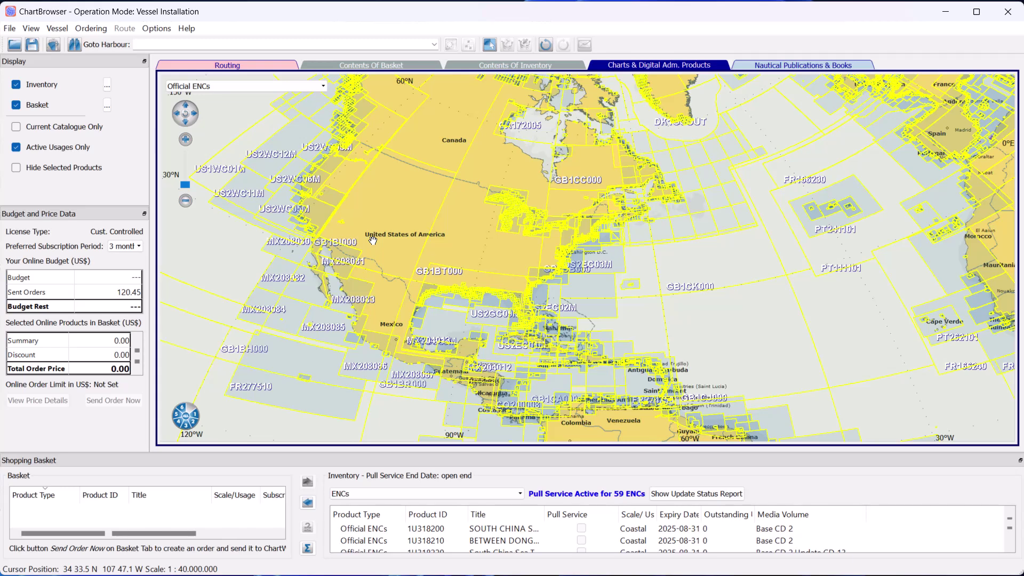
# Recentre the chart from North America across the western Pacific until the East Asia route is visible
pyautogui.click(373, 241)
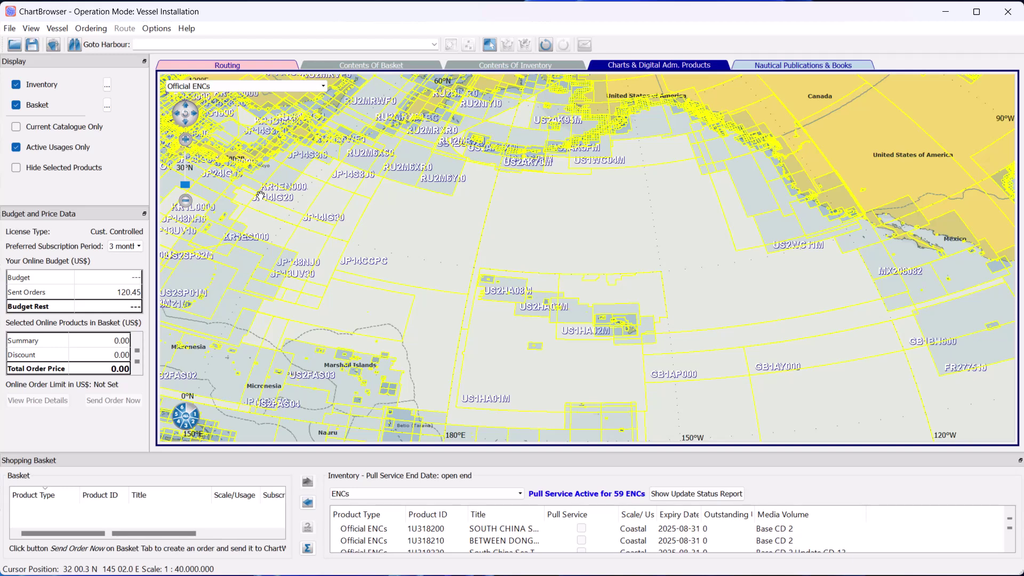
pyautogui.click(260, 196)
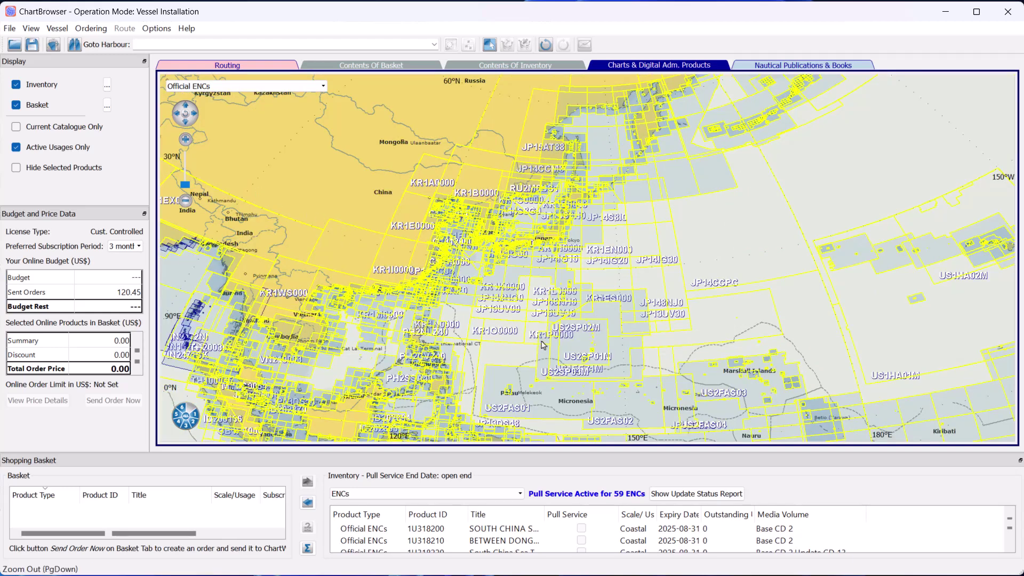
pyautogui.click(286, 301)
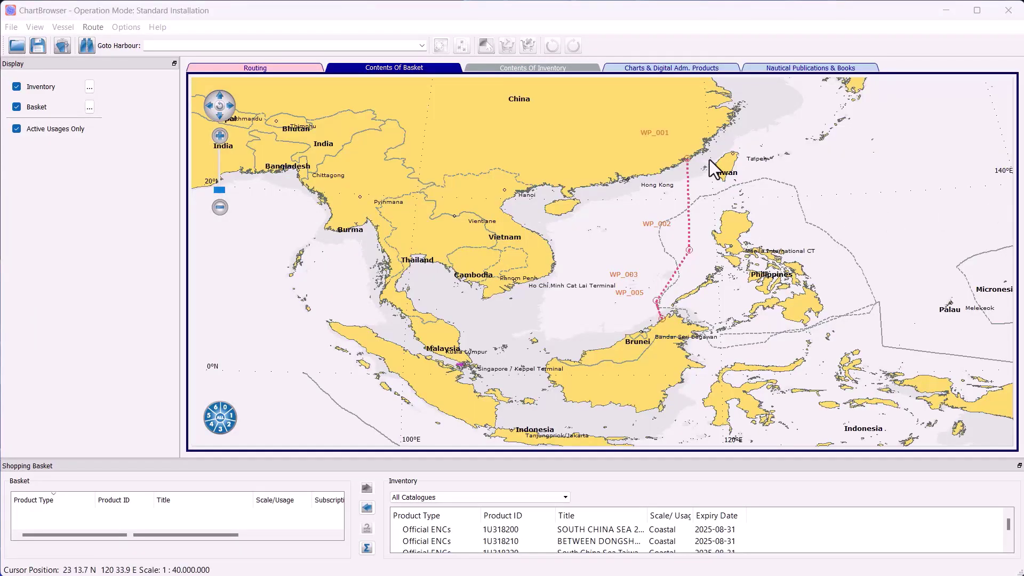
# Overlay Official ENCs coverage on the Charts & Digital Adm. Products page and bring up the inventory catalogue choice
pyautogui.click(680, 68)
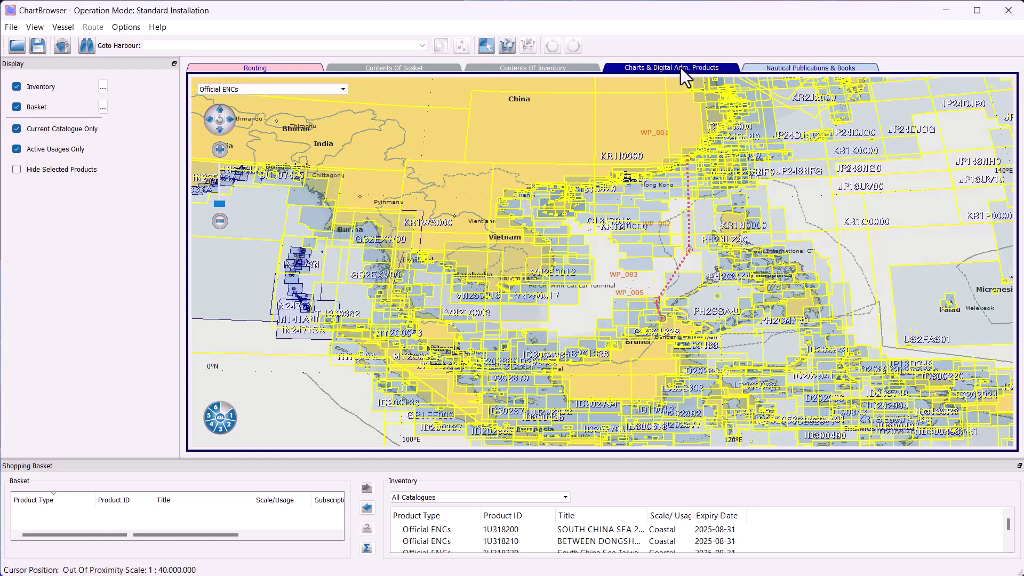
pyautogui.click(255, 90)
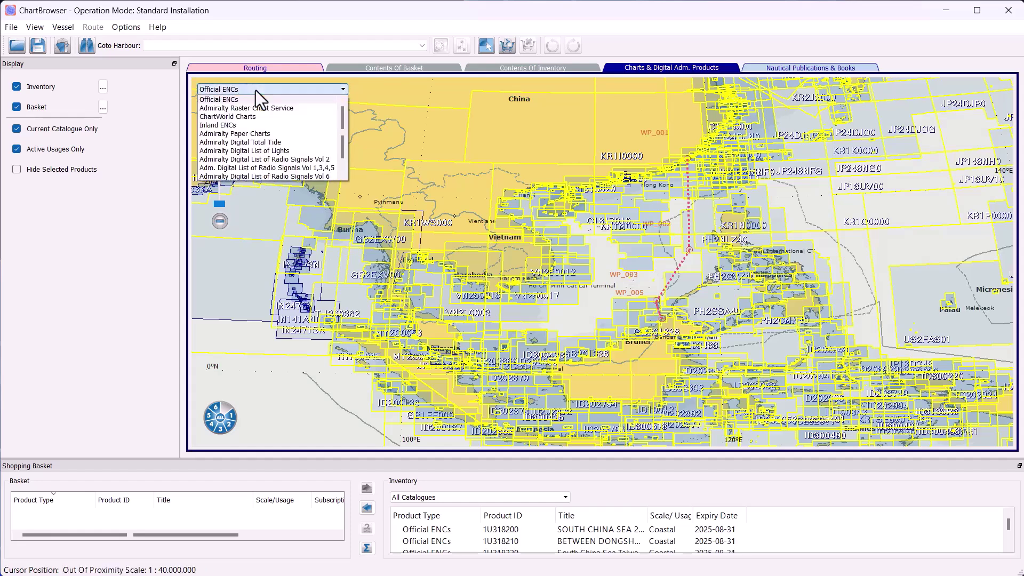
pyautogui.click(249, 101)
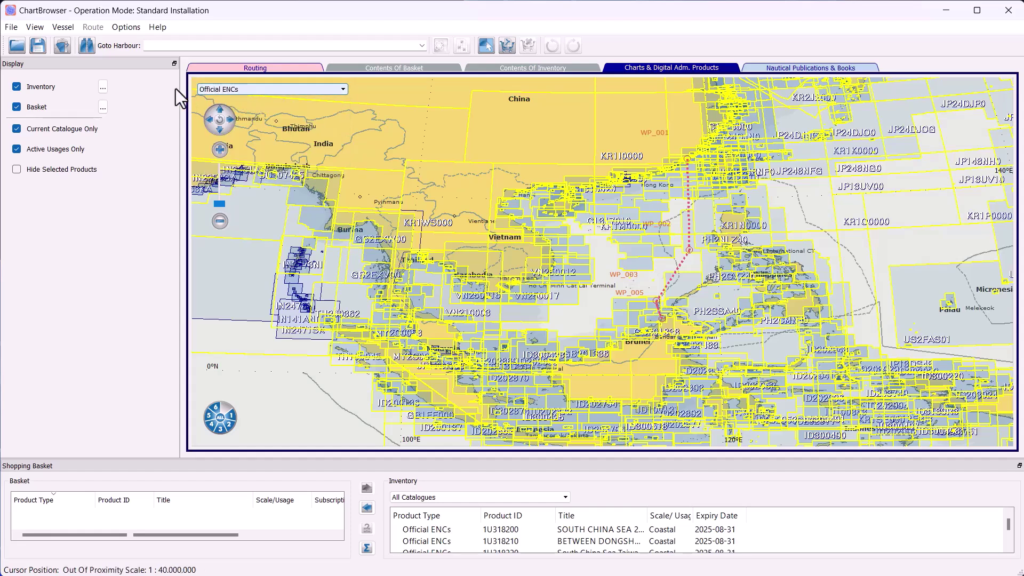
pyautogui.click(103, 87)
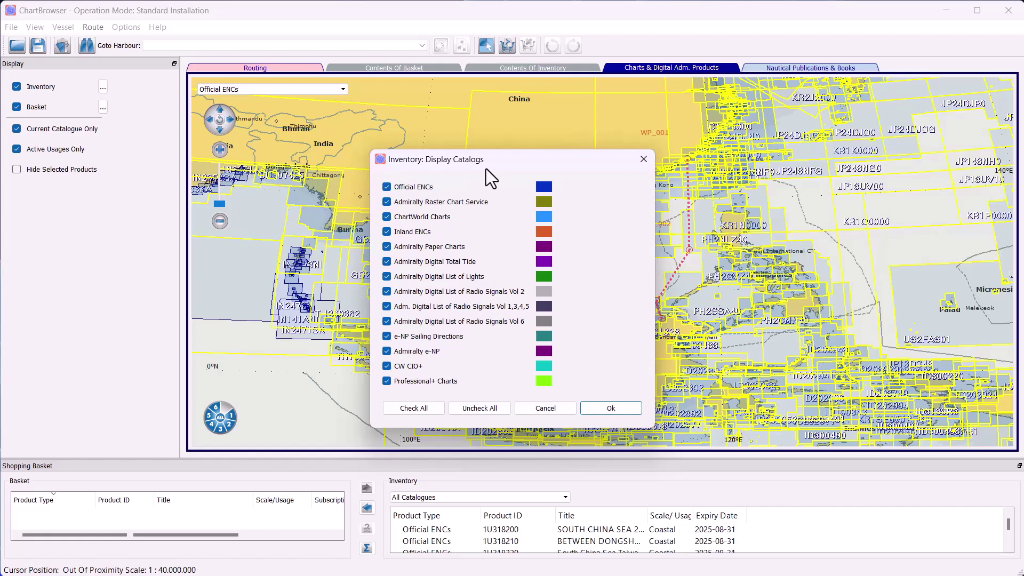
# Untick all inventory display catalogues except Official ENCs and apply the selection
pyautogui.click(498, 409)
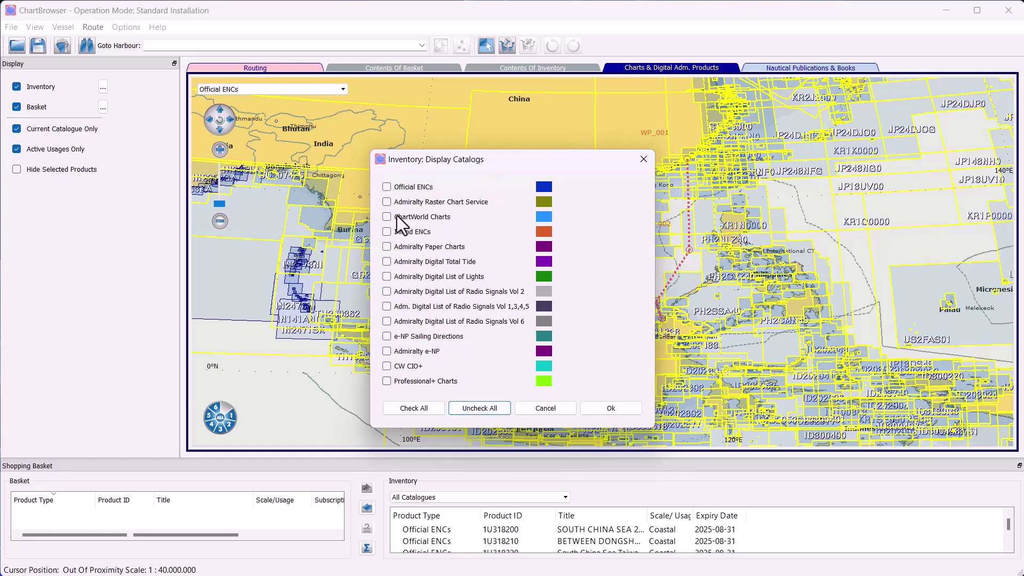
pyautogui.click(387, 187)
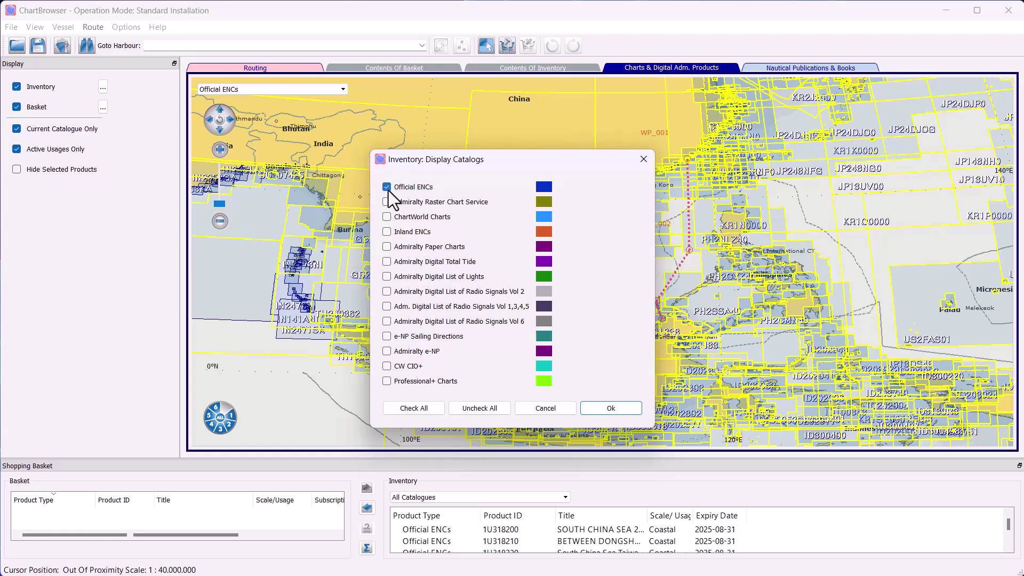
pyautogui.click(630, 406)
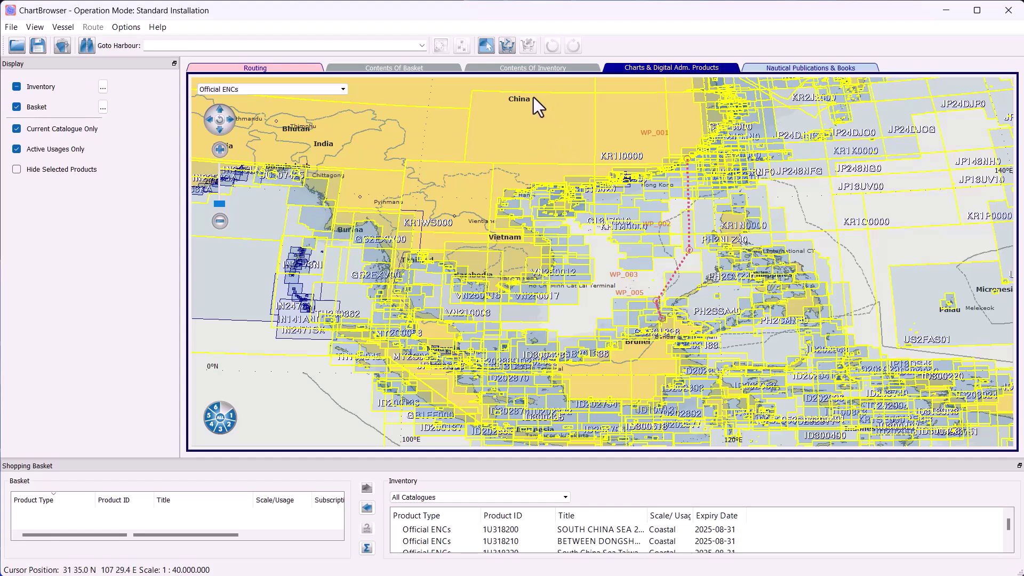
# Find and review the products along the route, then start a route-only update request
pyautogui.click(512, 47)
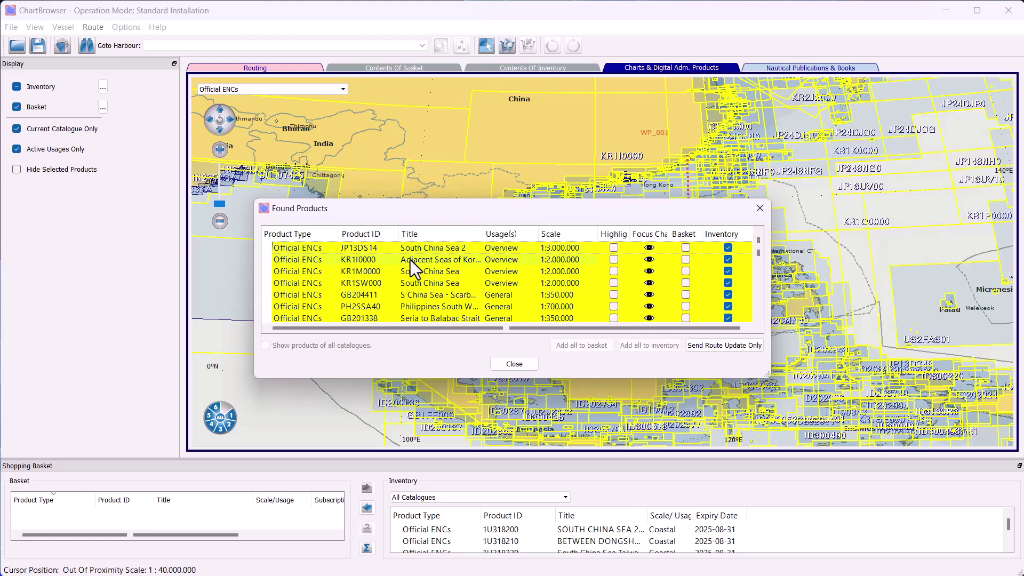
pyautogui.scroll(-1, 384, 283)
pyautogui.scroll(-5, 384, 283)
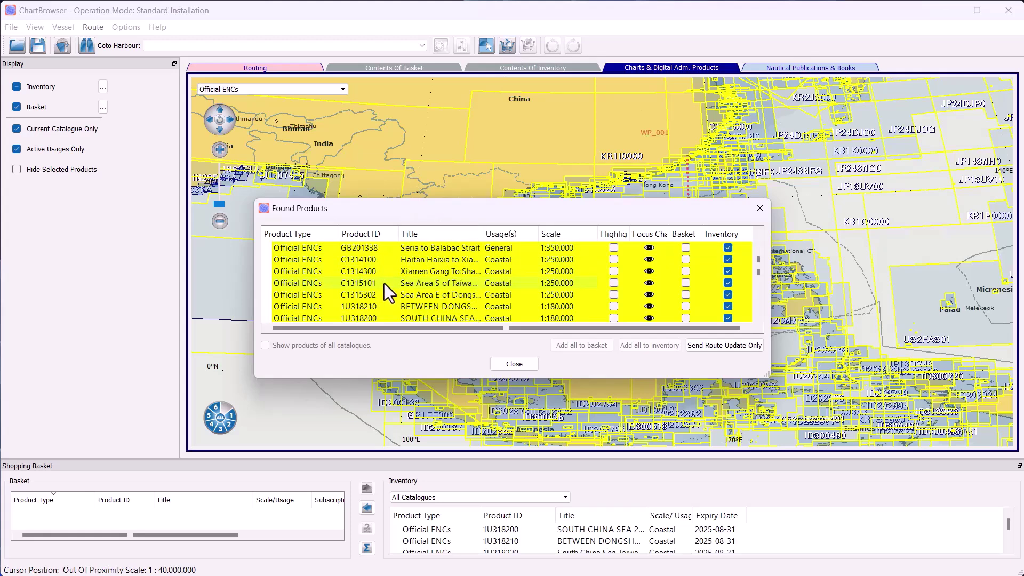
pyautogui.scroll(-1, 384, 283)
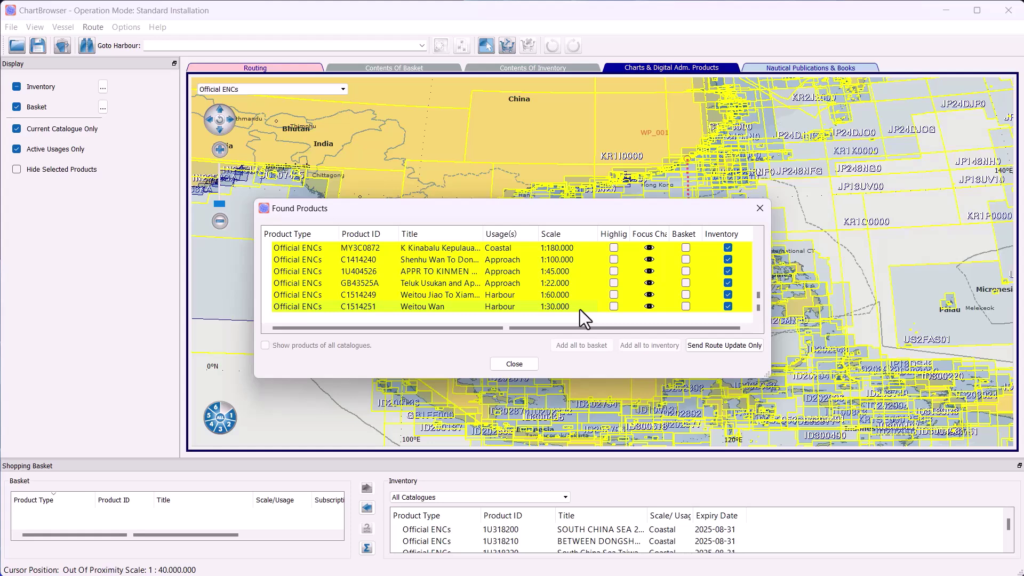
pyautogui.click(716, 348)
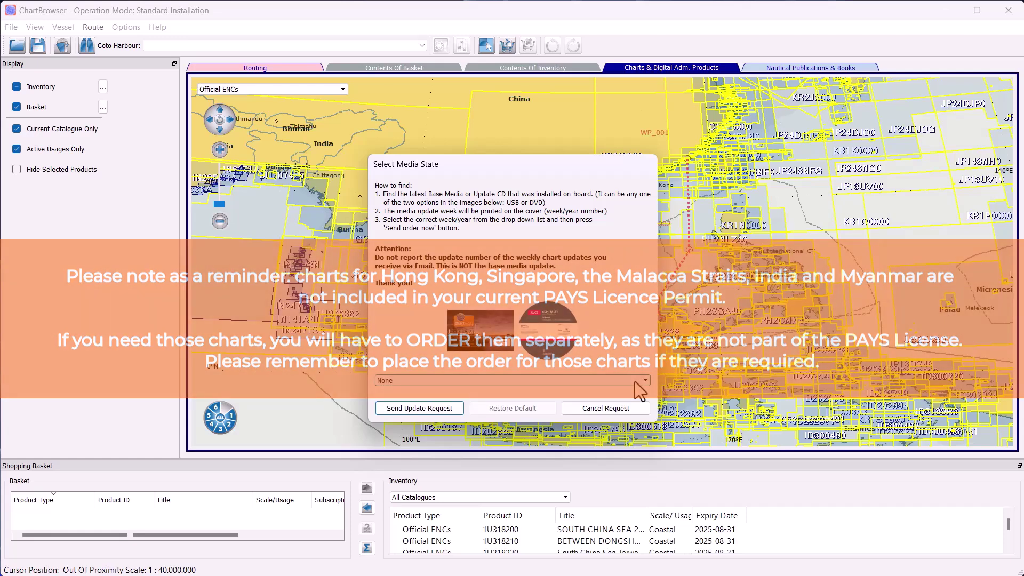
# Pick Week 05/25 as installed media and send the request, saving DC33925_421324415.CWI to CHARTBROWSER_OUTBOX
pyautogui.click(636, 382)
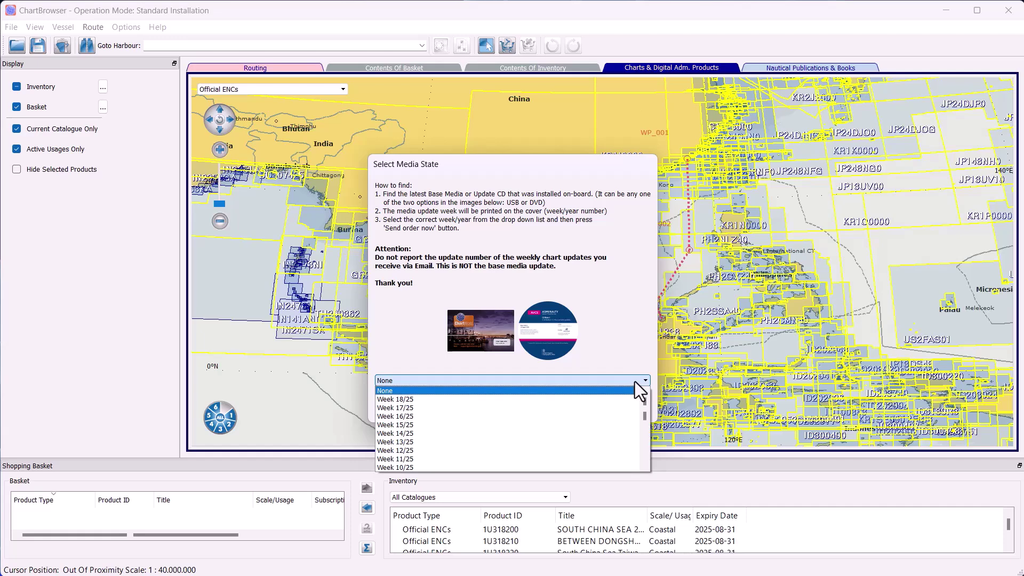
pyautogui.scroll(-1, 597, 451)
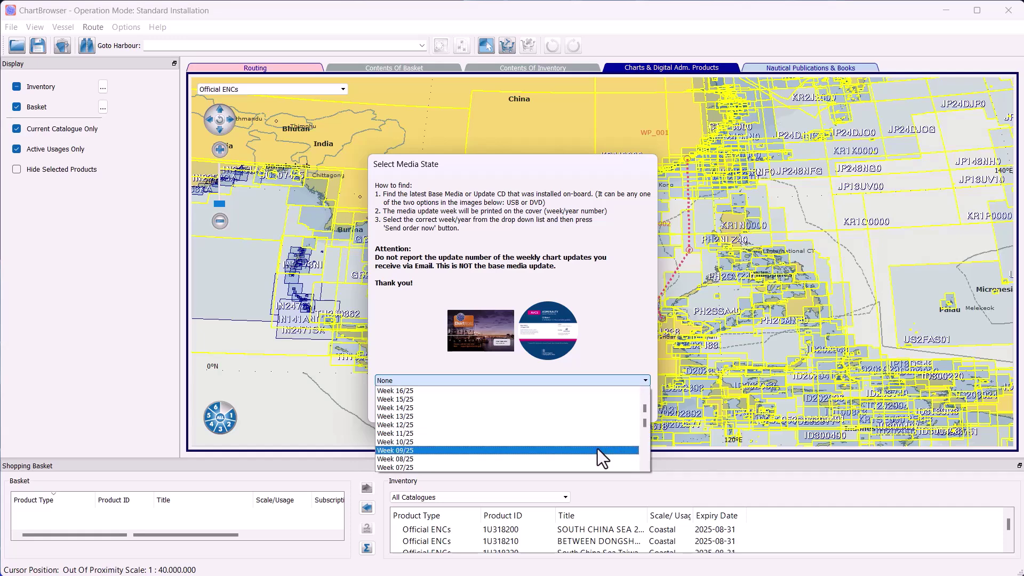
pyautogui.scroll(-1, 597, 449)
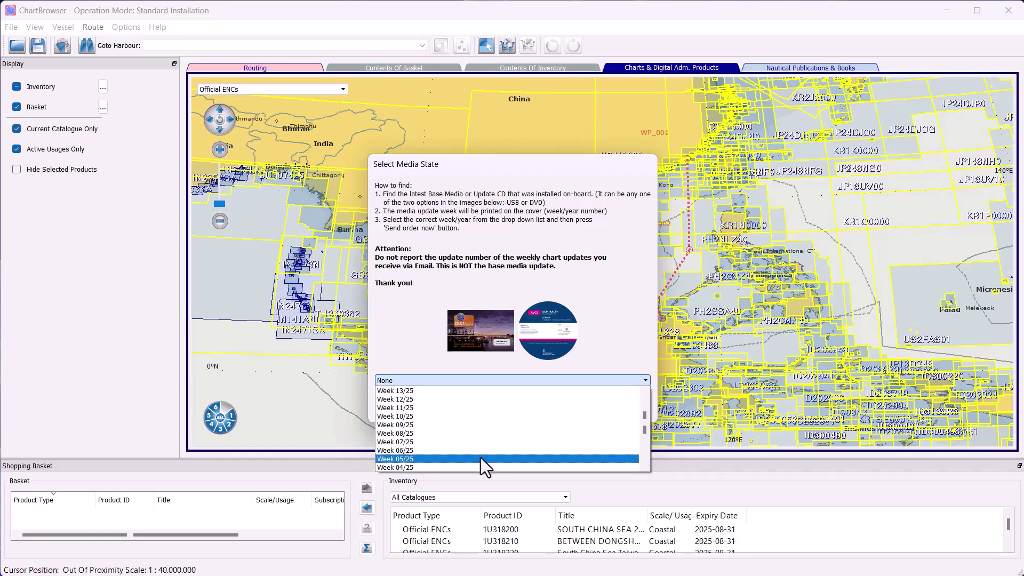
pyautogui.click(481, 459)
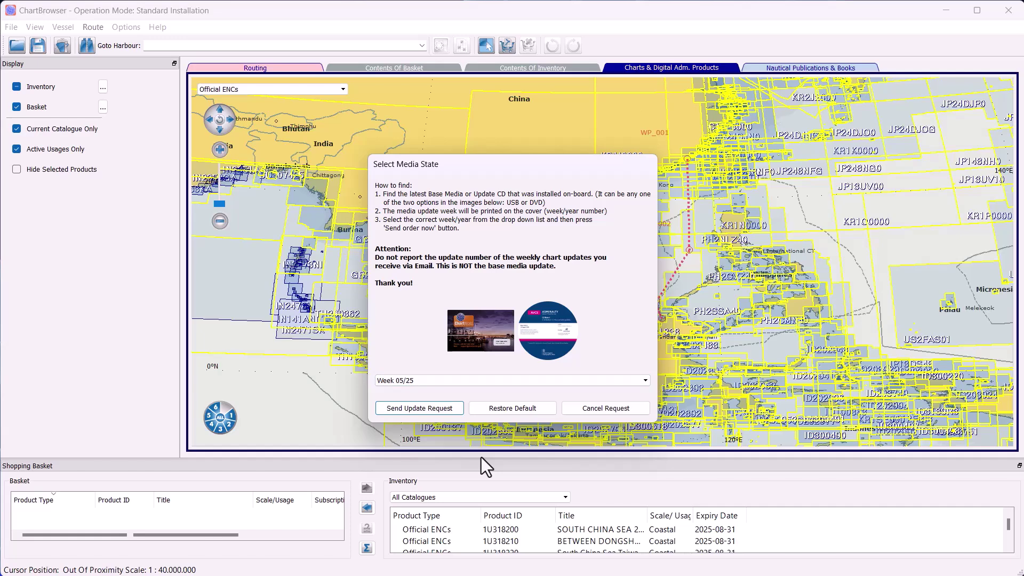
pyautogui.click(434, 408)
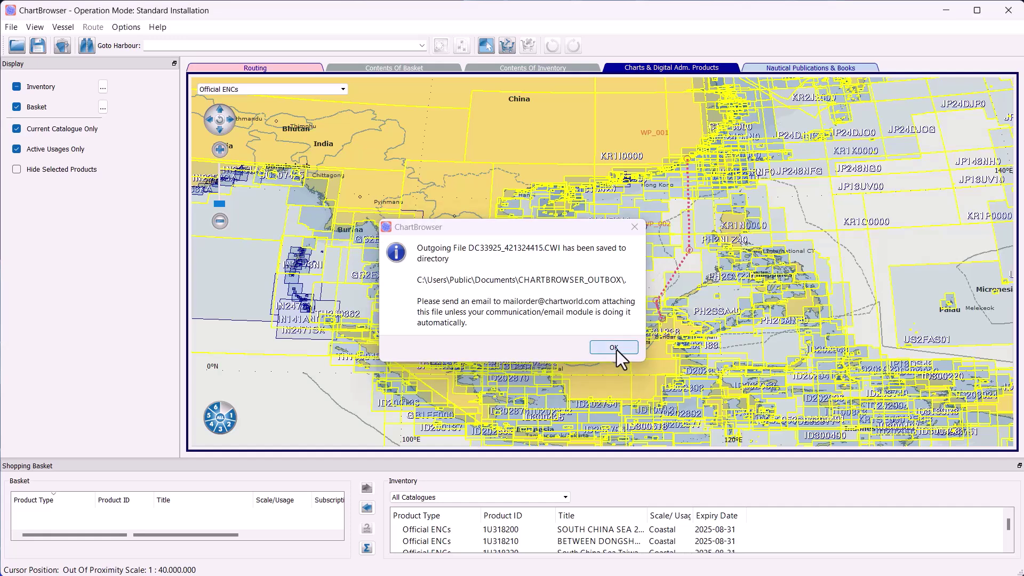
# Acknowledge the notice that the outgoing request file was saved to the outbox
pyautogui.click(614, 348)
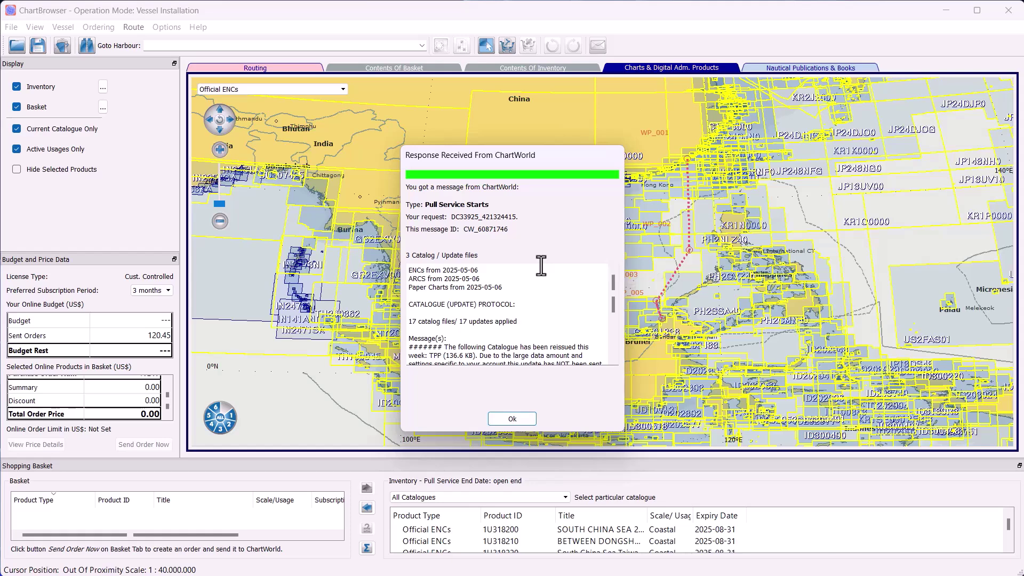
# Dismiss the Pull Service Starts and no-updated-permits messages, then view the new ChartWorld update delivery
pyautogui.click(513, 419)
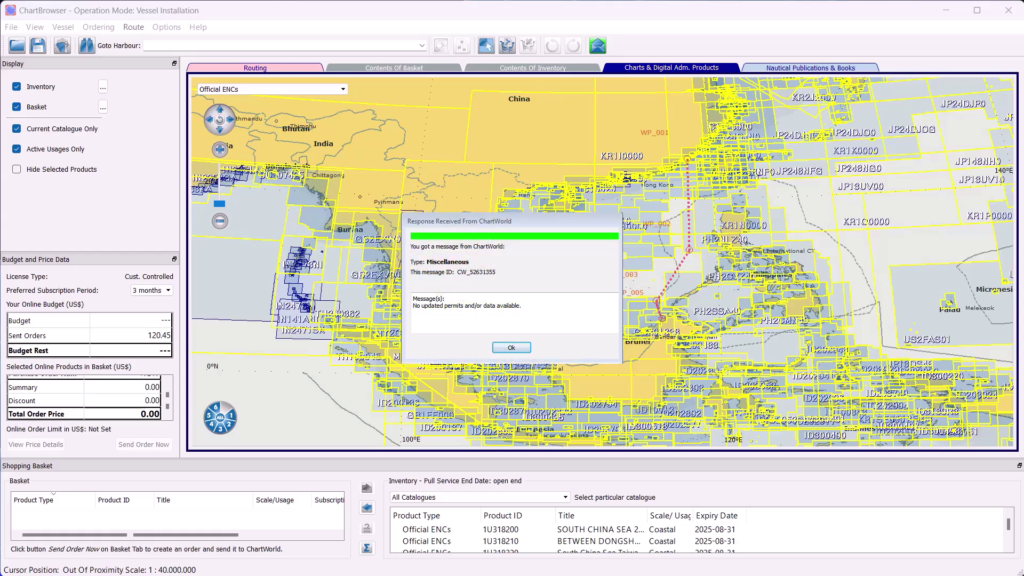
pyautogui.press('Return')
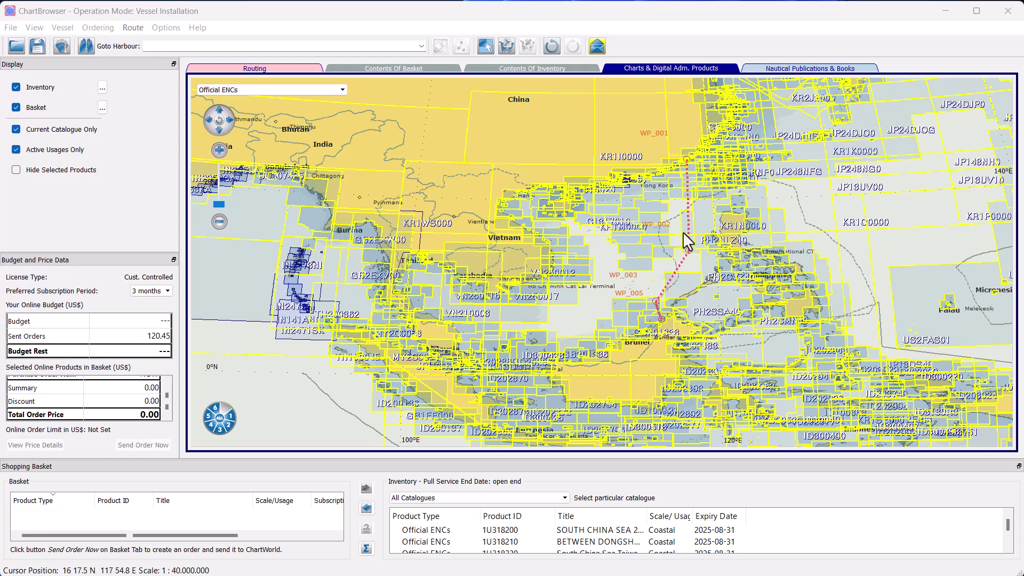
pyautogui.click(597, 46)
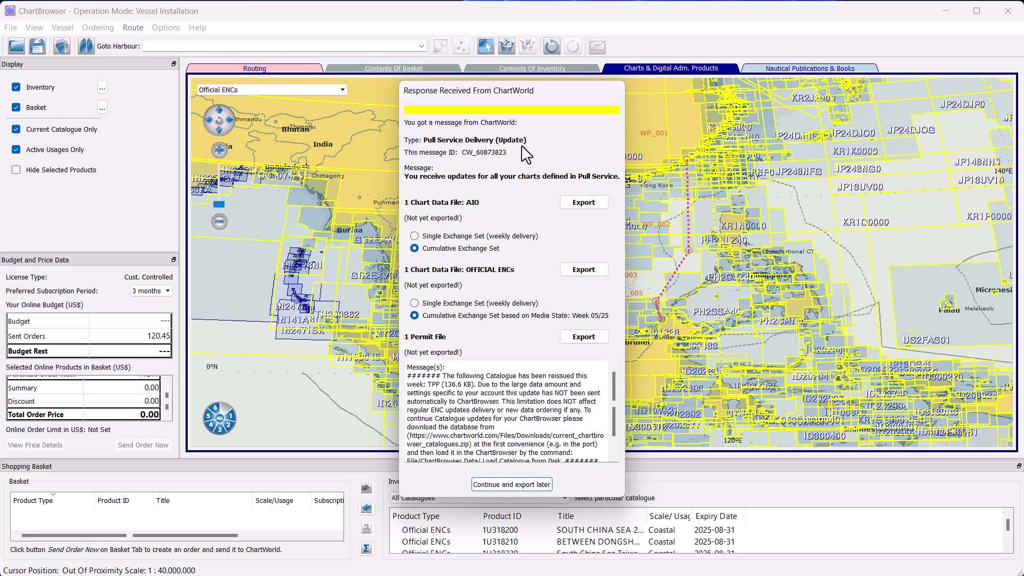
# Export the AIO and OFFICIAL ENCs chart data files to ECDIS DATA and begin the permit file export
pyautogui.click(583, 203)
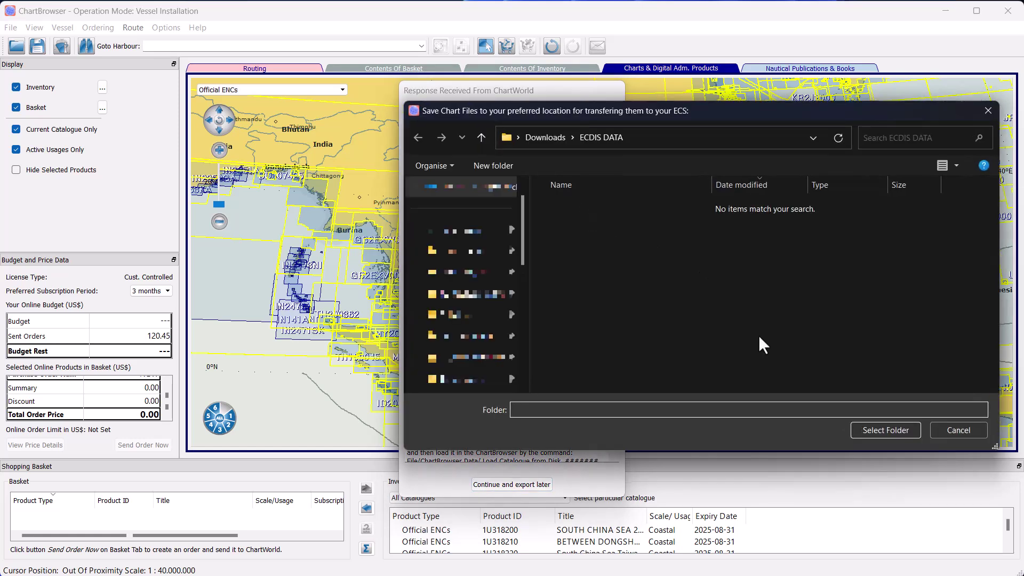
pyautogui.click(911, 433)
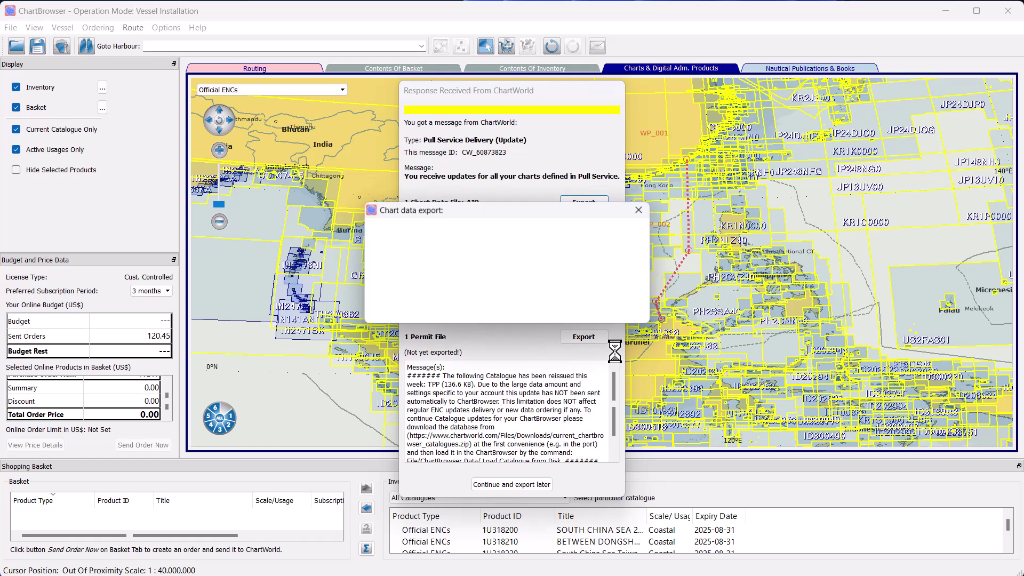
pyautogui.click(634, 308)
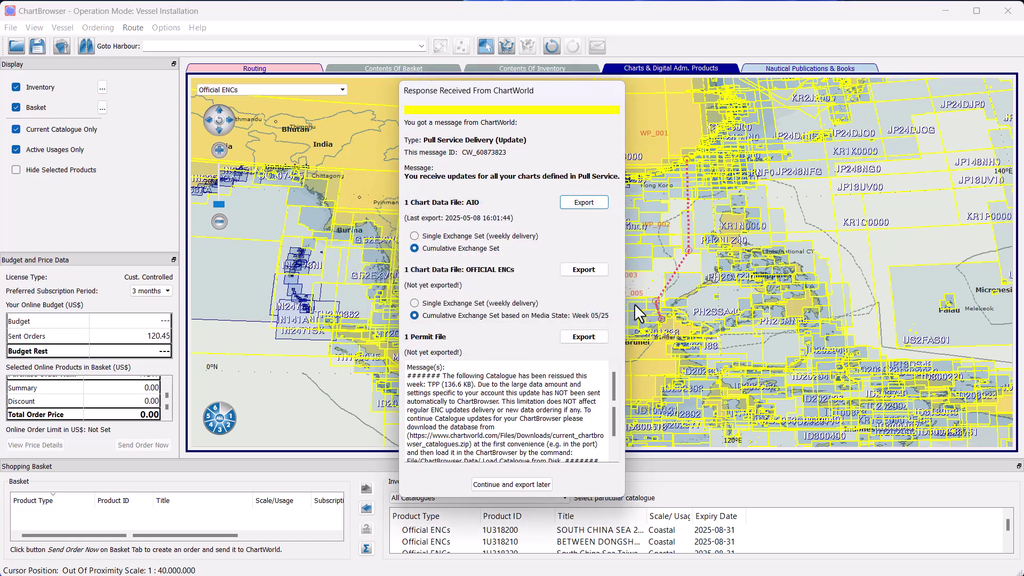
pyautogui.click(579, 268)
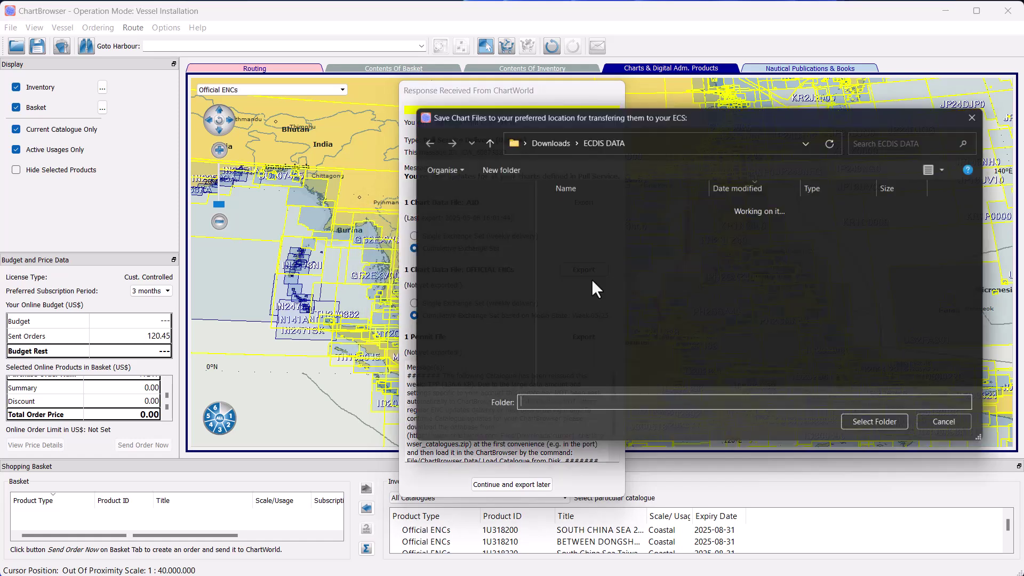
pyautogui.click(879, 433)
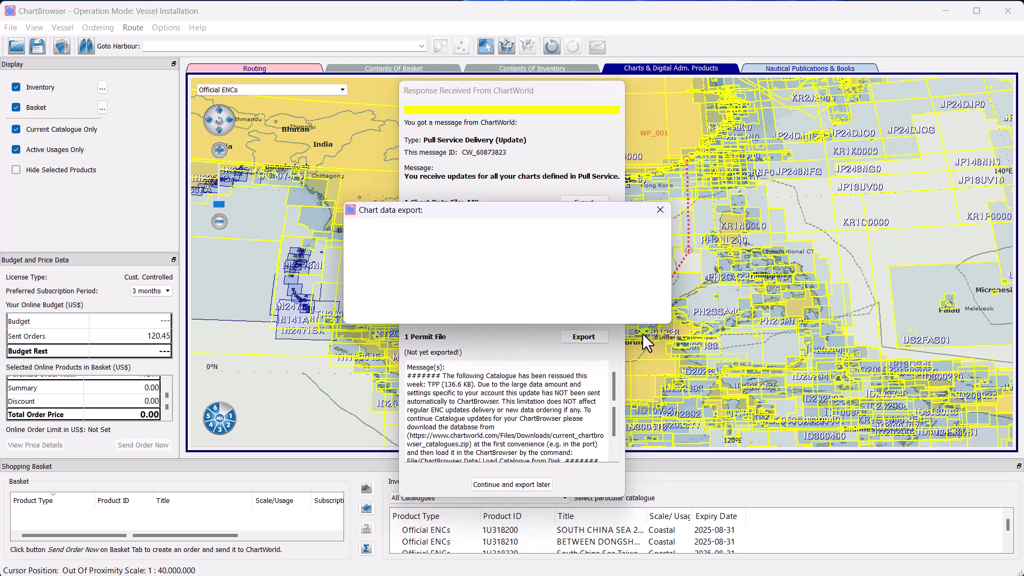
pyautogui.click(626, 309)
pyautogui.click(587, 336)
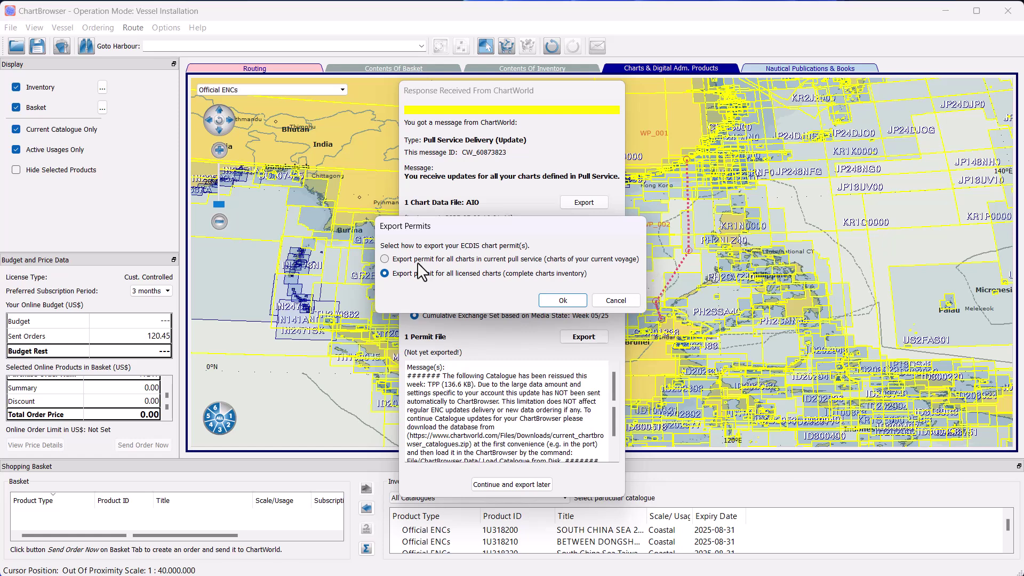
# Export permits for the current pull service charts into the ECDIS DATA folder
pyautogui.click(417, 260)
pyautogui.click(563, 300)
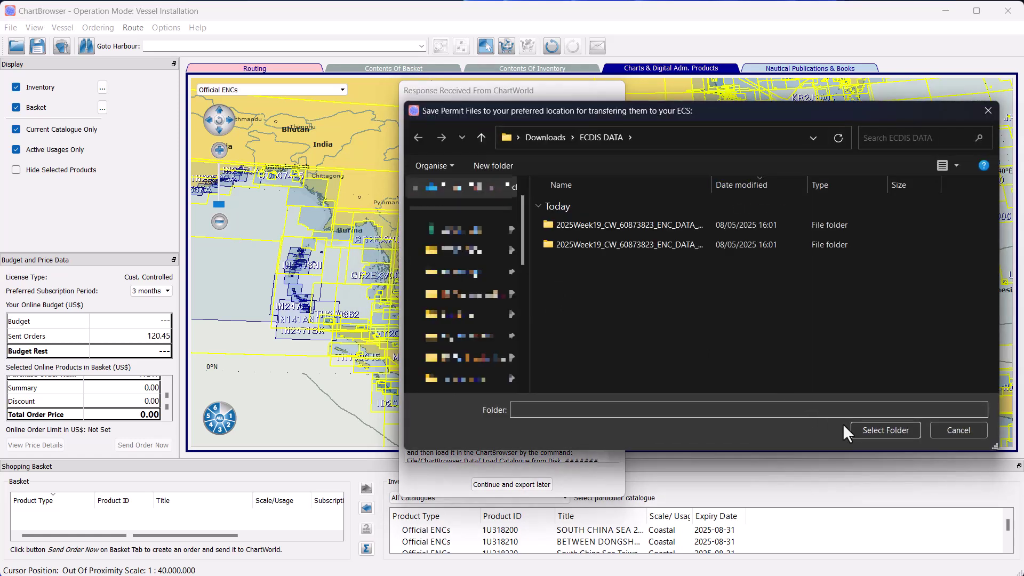
pyautogui.click(860, 432)
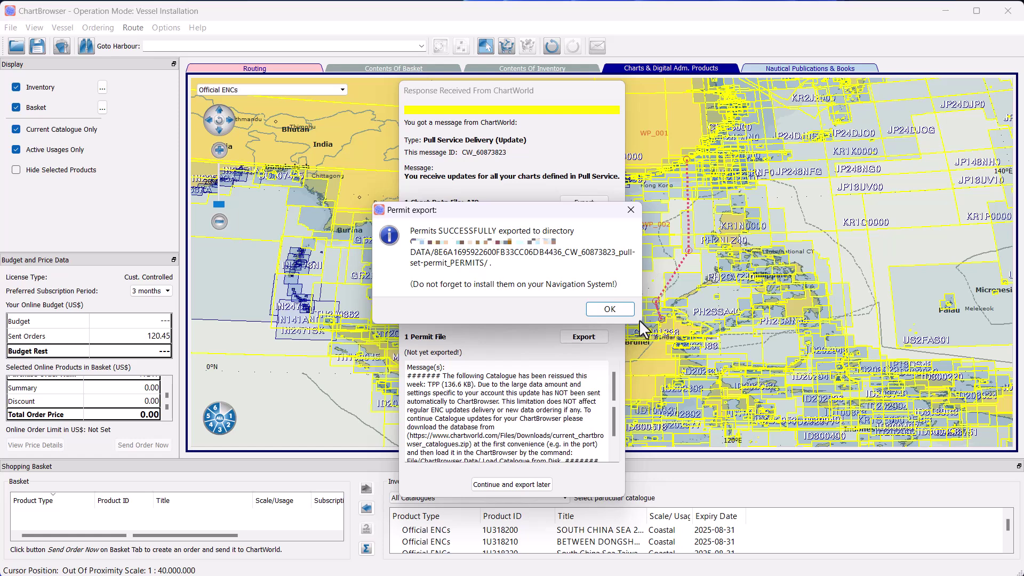
pyautogui.click(616, 308)
# Export permits for all licensed charts into ECDIS DATA, accepting the outdated charts warning
pyautogui.click(587, 336)
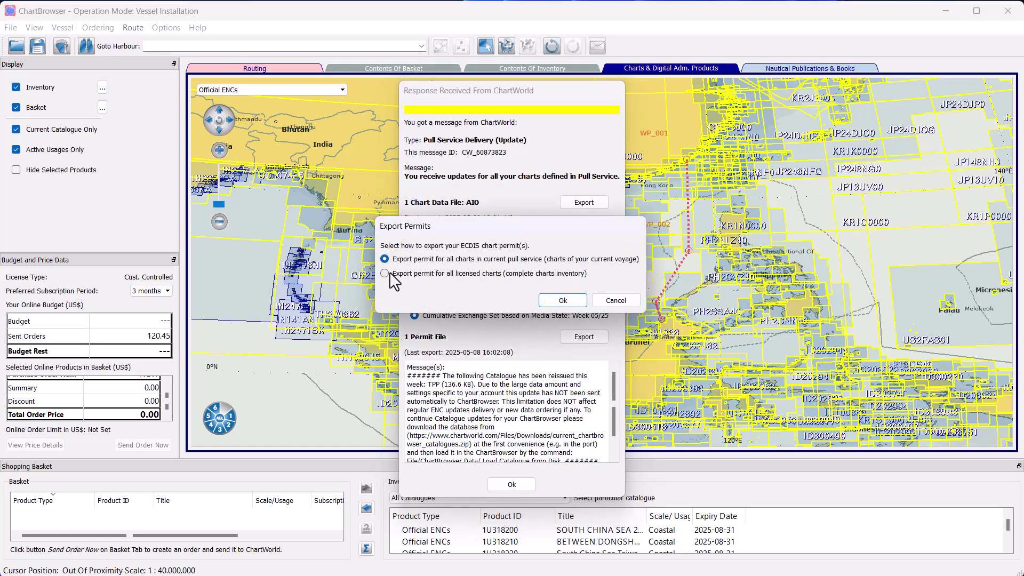
pyautogui.click(384, 273)
pyautogui.click(564, 301)
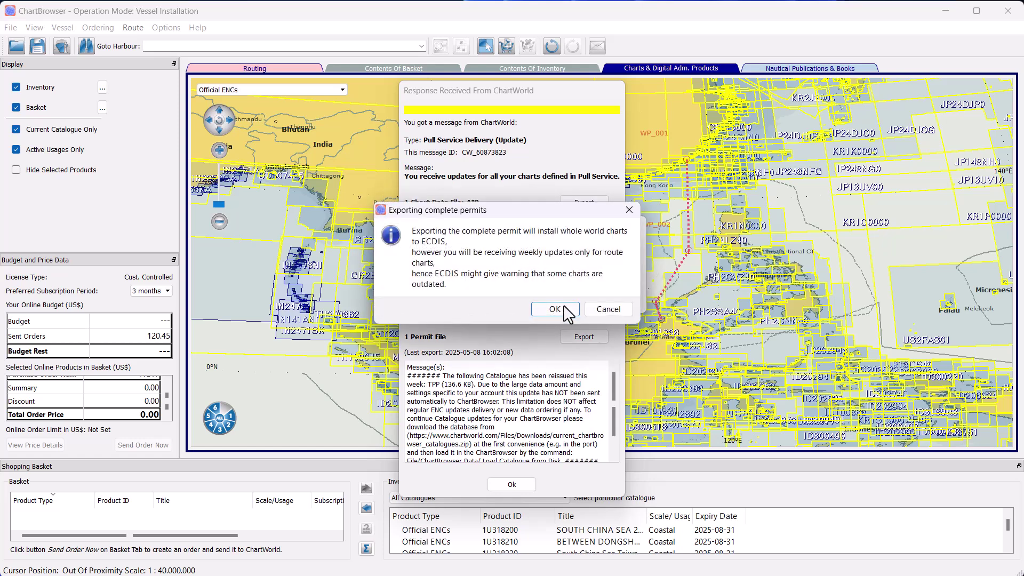
pyautogui.click(563, 308)
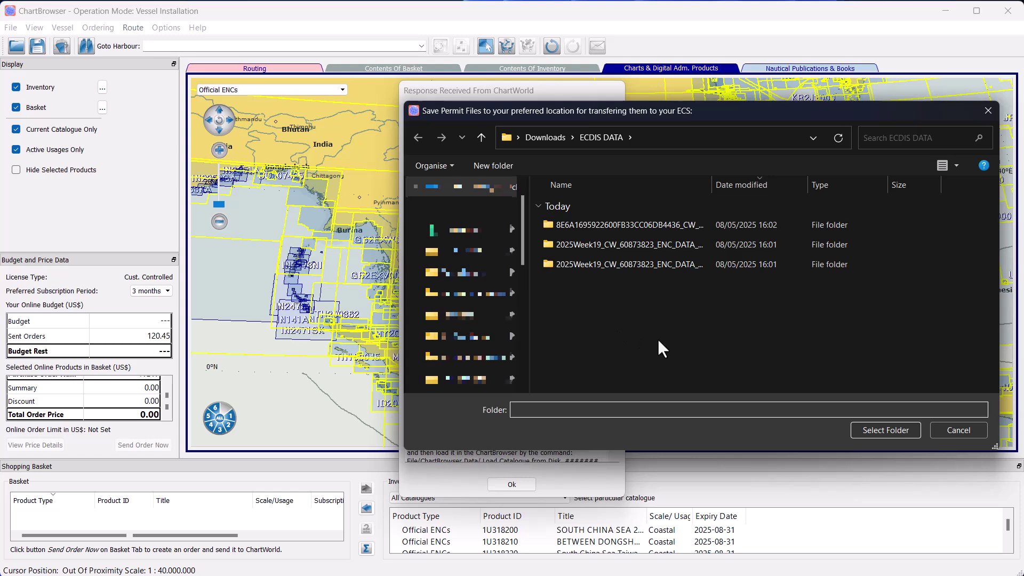
pyautogui.click(870, 429)
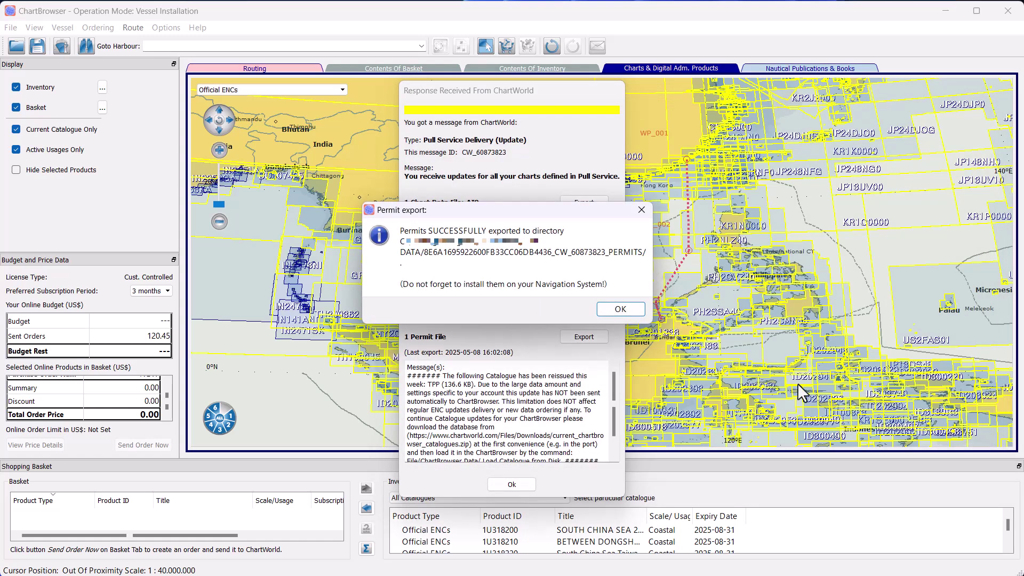
pyautogui.click(622, 308)
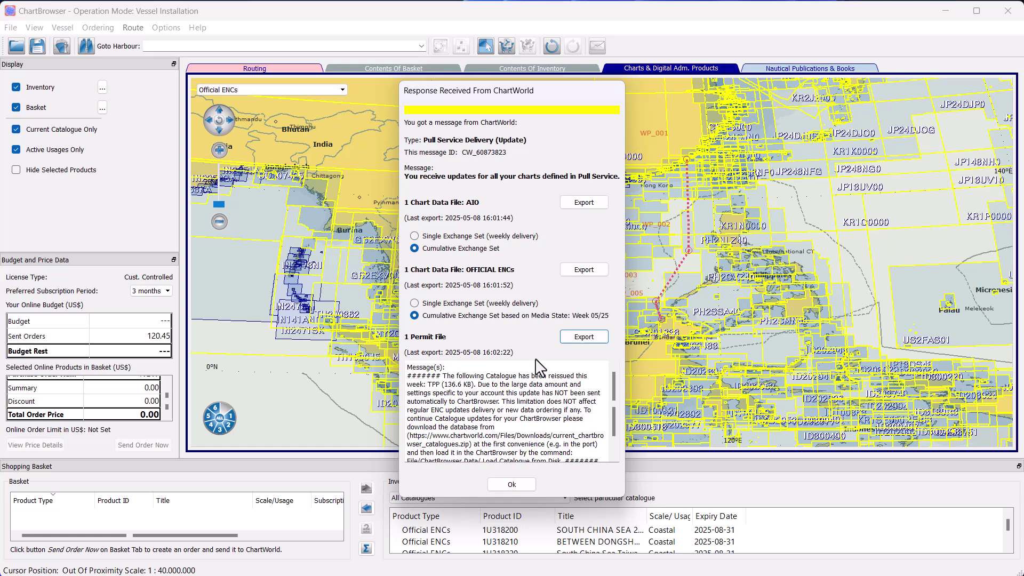
# Dismiss the ChartWorld update response and accept the automatic inventory update notice
pyautogui.click(512, 485)
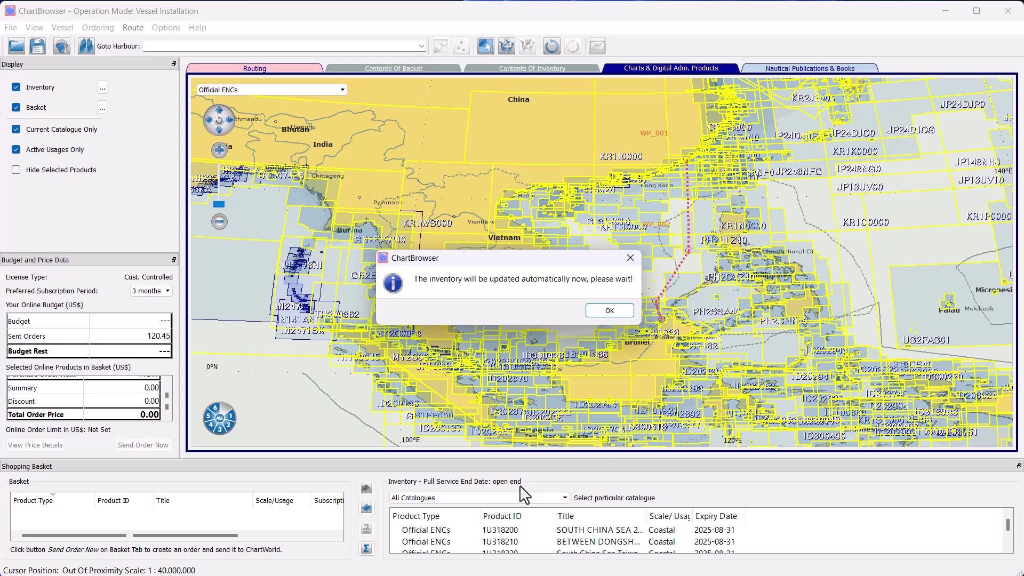
pyautogui.click(622, 313)
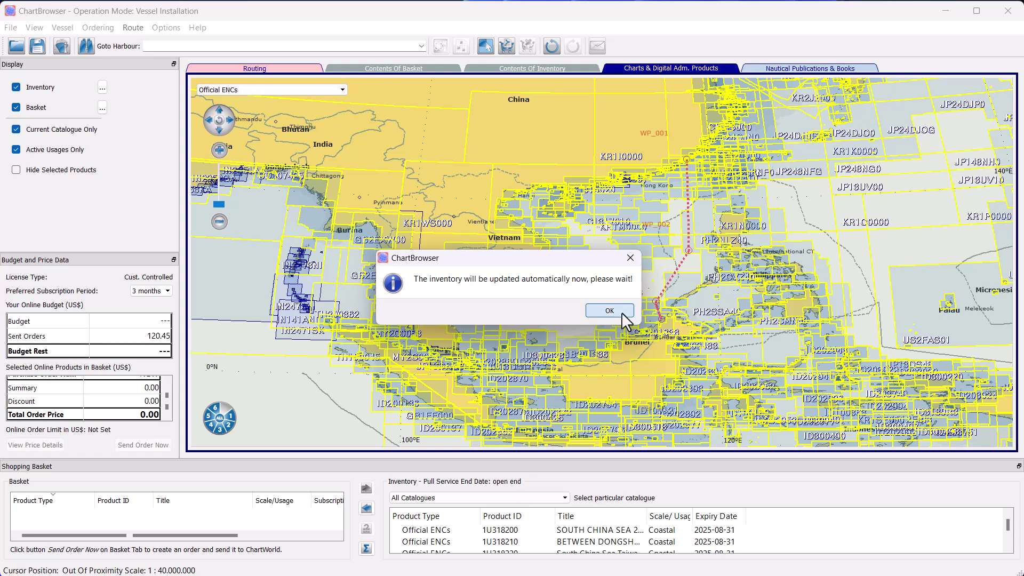